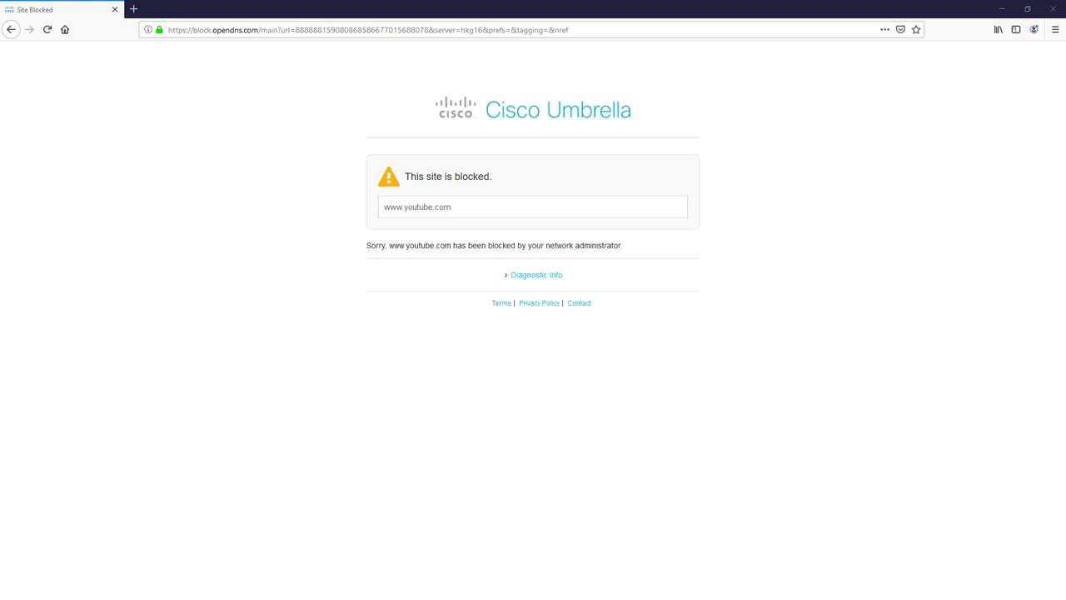
Step: Open a private window and load lazada.com.my in a new tab, reaching the Cisco Umbrella block page
key(ctrl+shift+p)
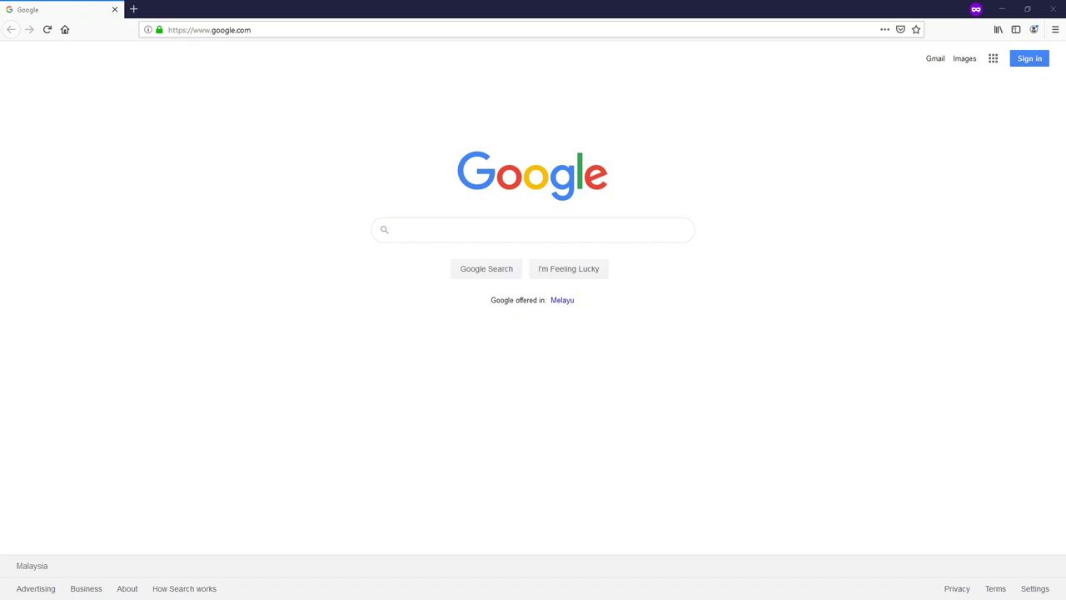
click(136, 9)
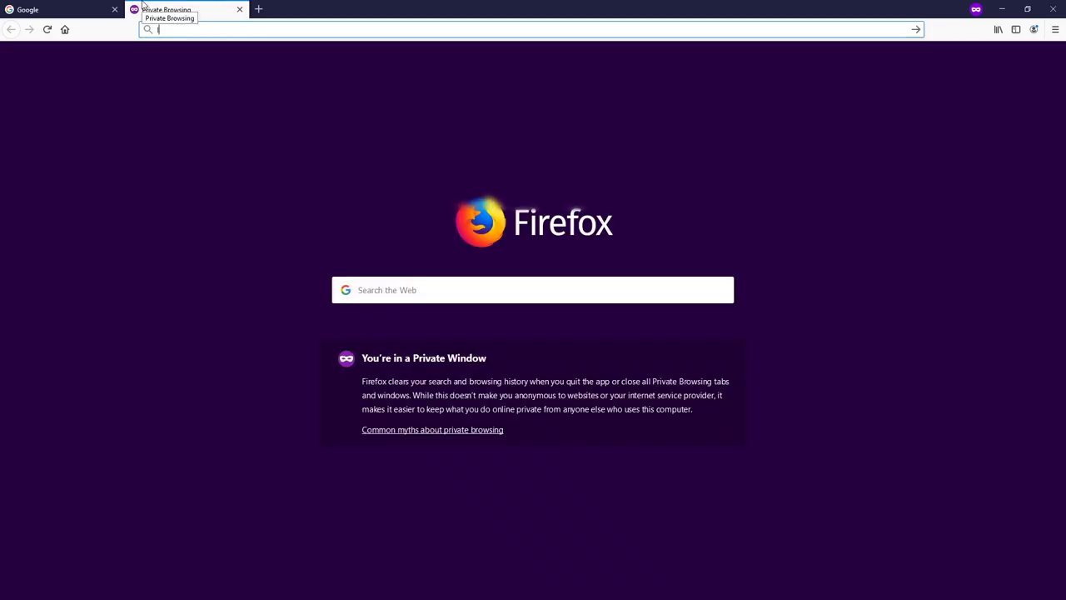
text(lazad)
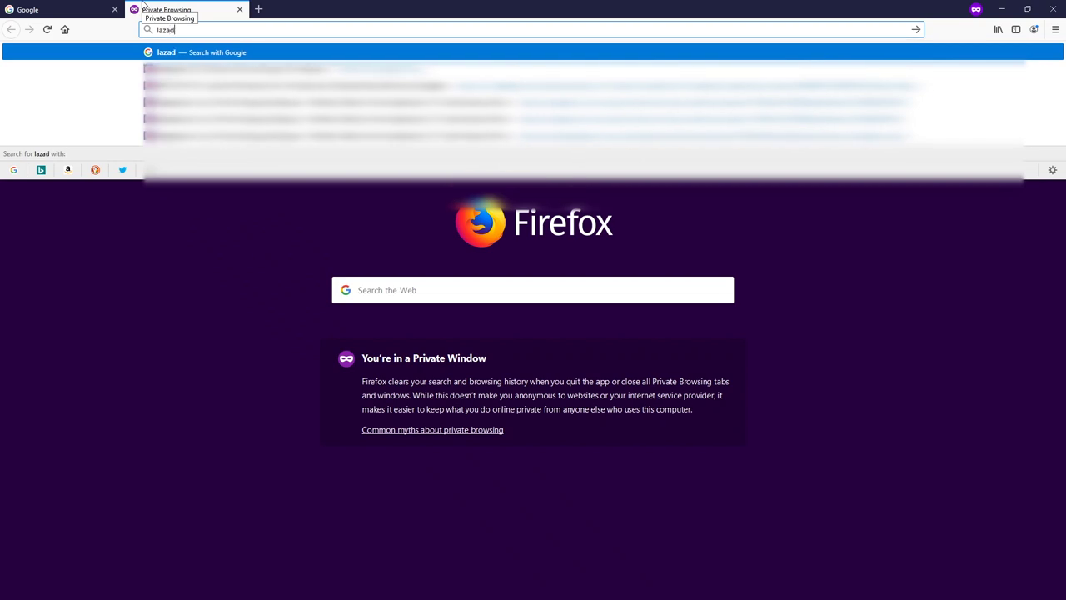
key(Down)
key(Return)
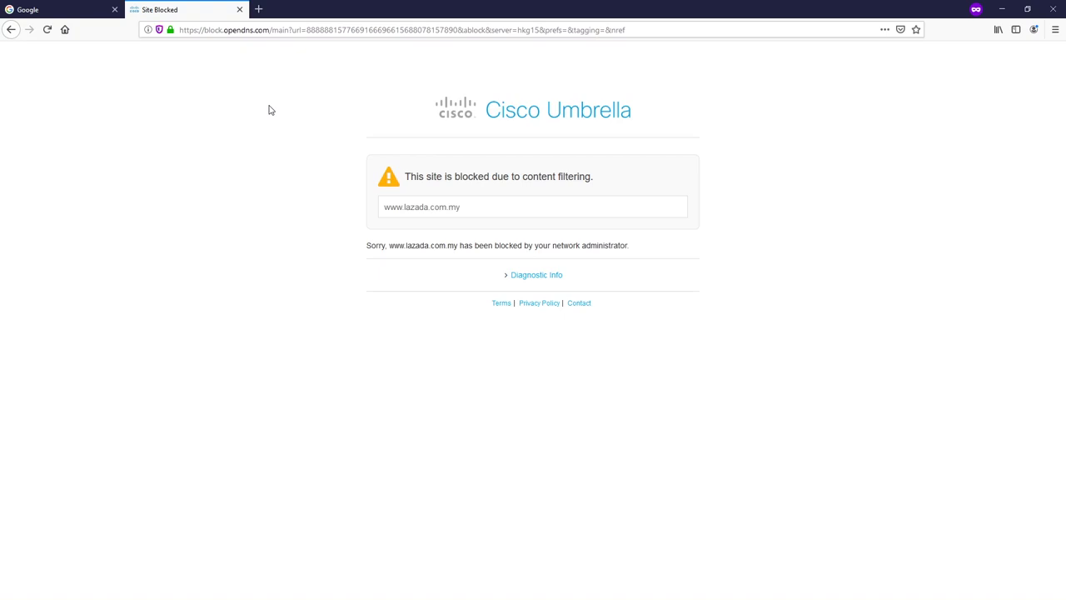
Step: Try youtube.com in another private tab, then enter facebook in the address bar
click(258, 9)
text(youtube.com)
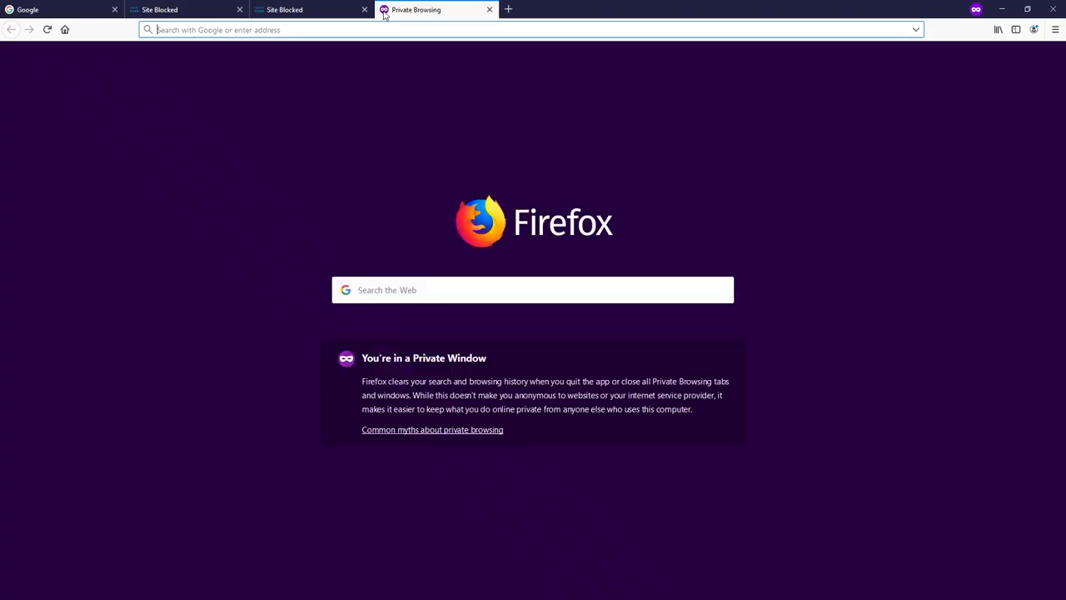
text(facebook.com/)
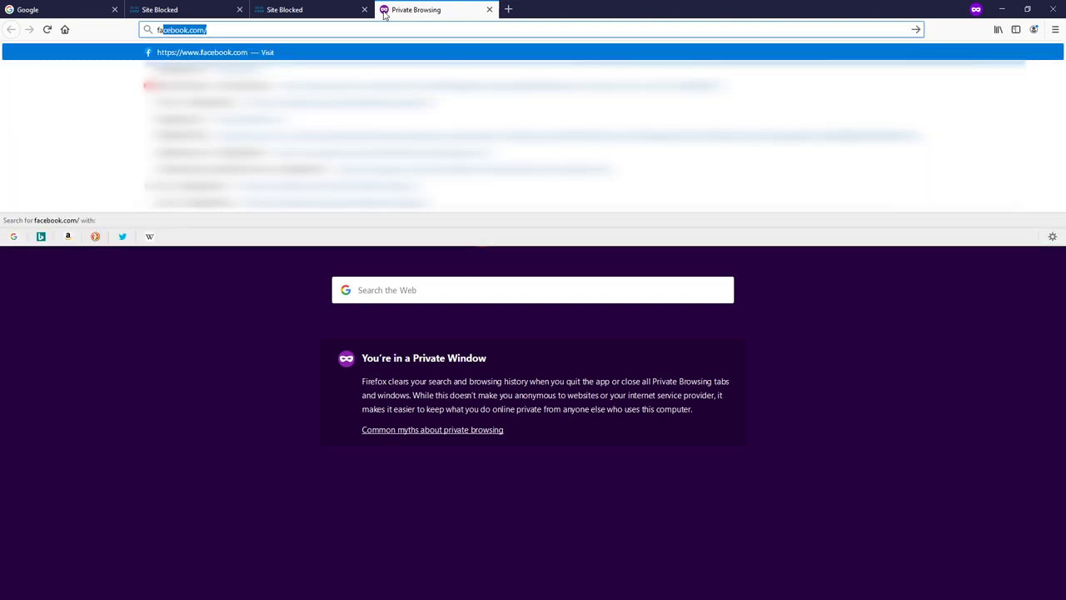
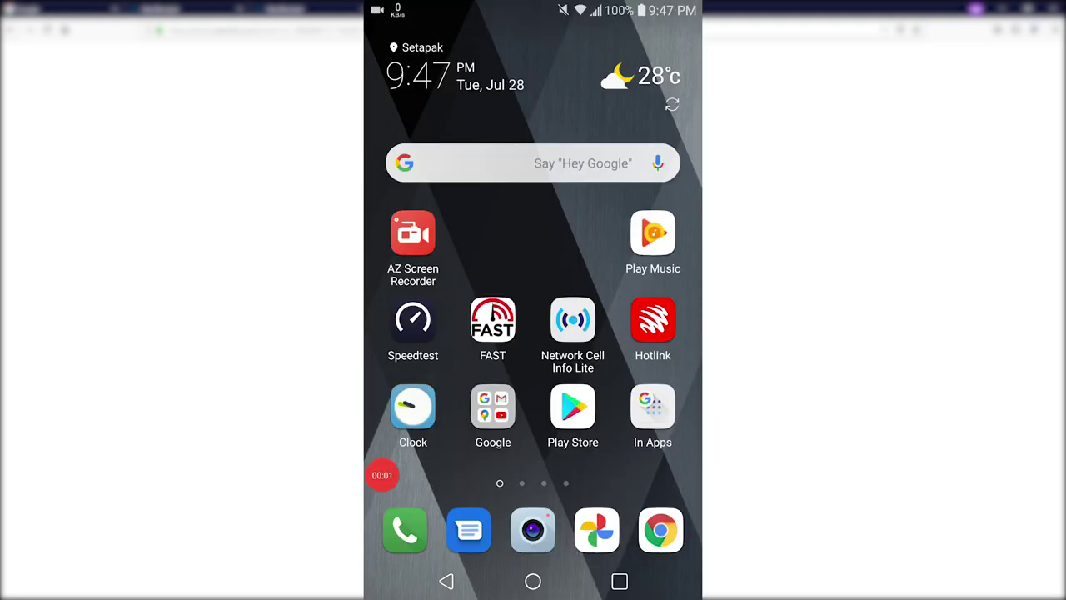
Step: Search the Play Store for everyproxy and install Gorilla Software's Every Proxy app
click(573, 406)
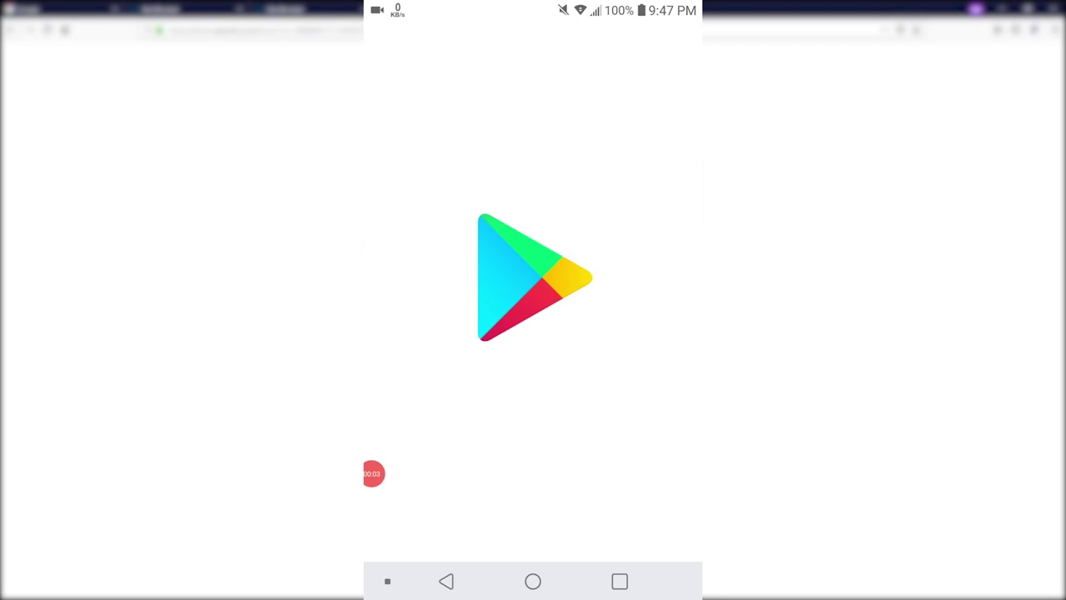
click(516, 48)
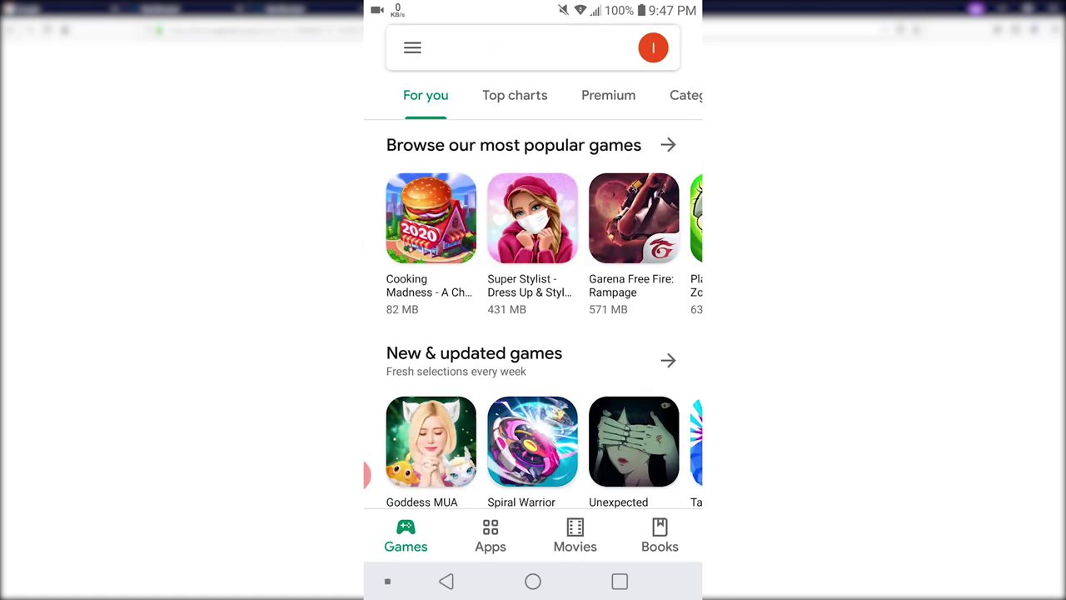
click(463, 101)
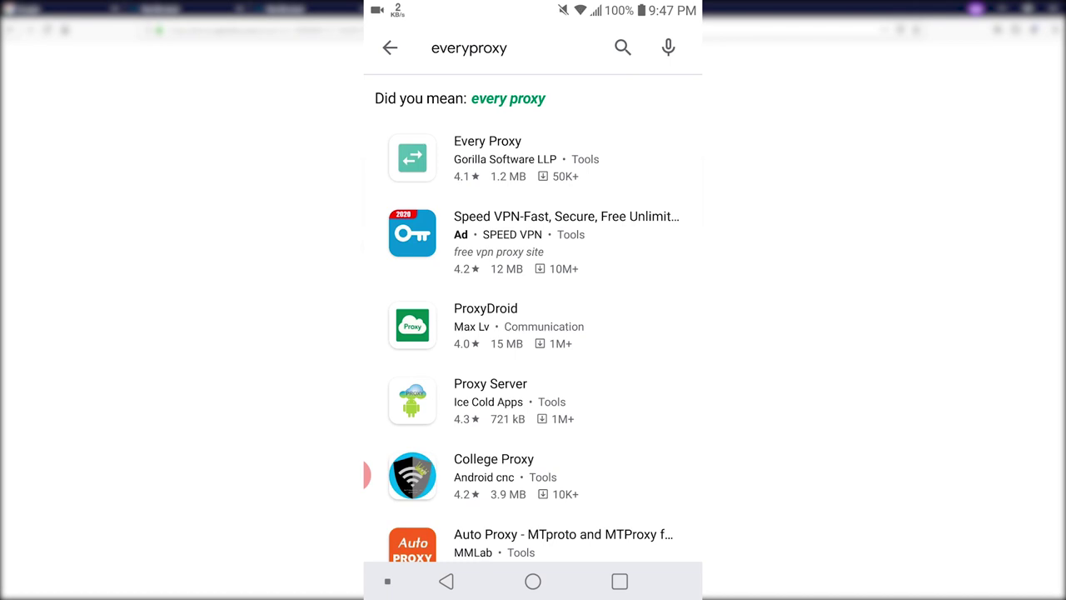
click(487, 158)
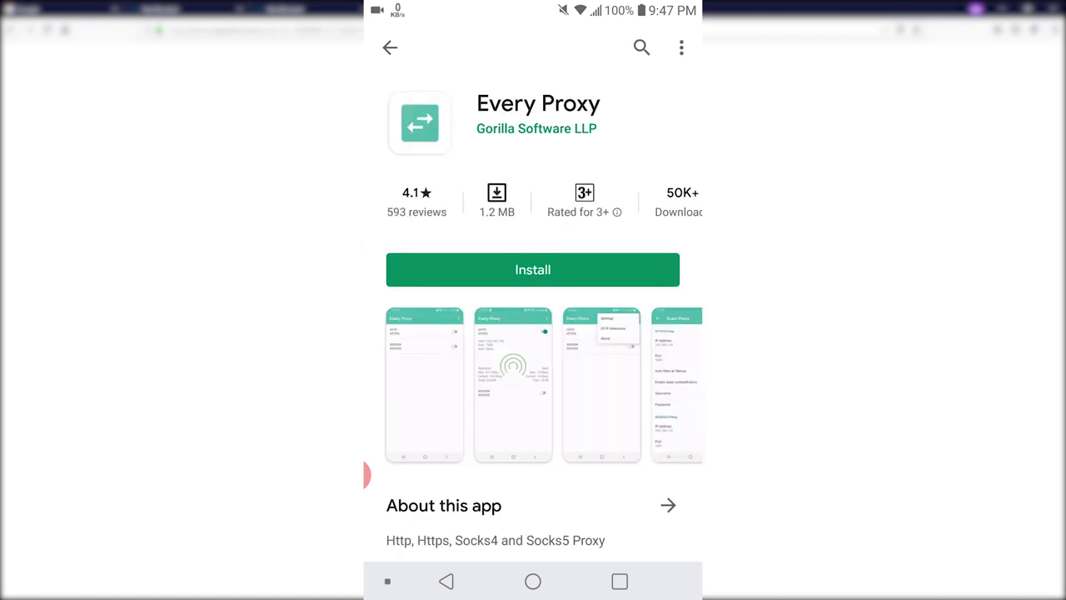
click(533, 269)
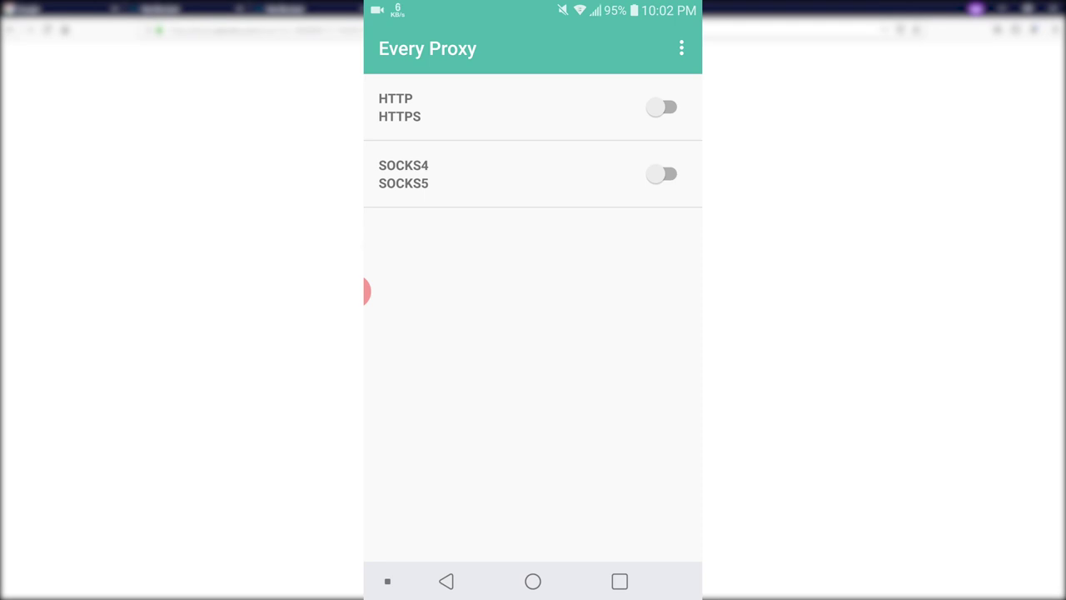
click(681, 47)
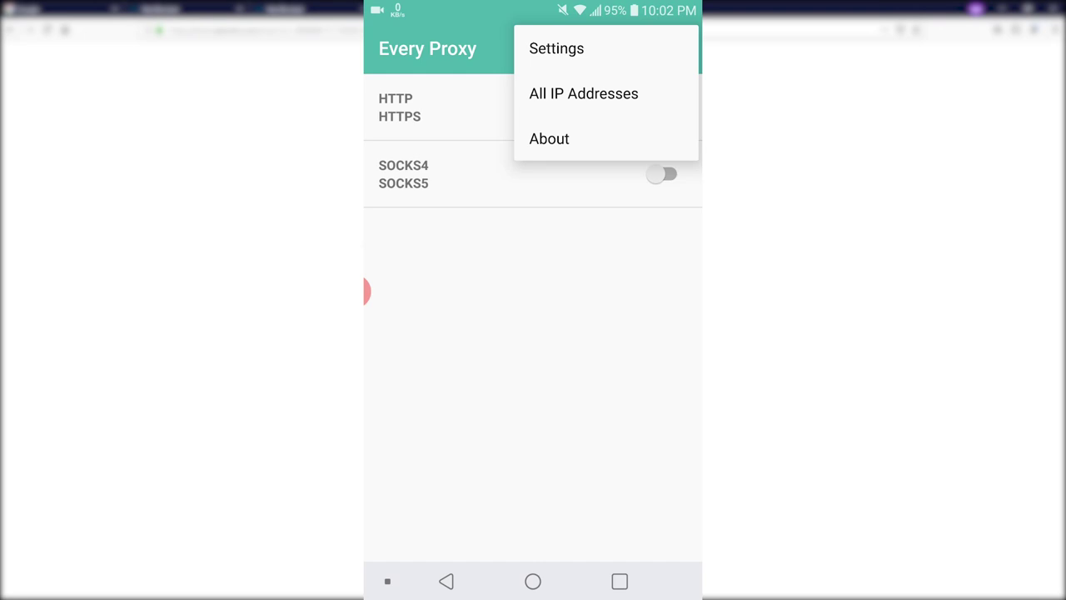
click(575, 46)
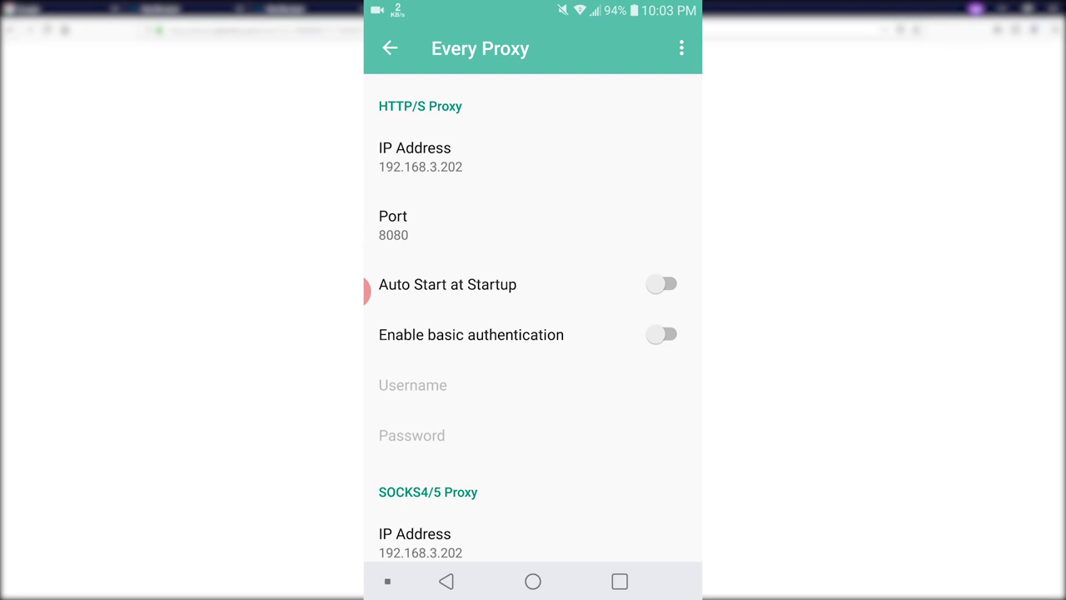
click(446, 581)
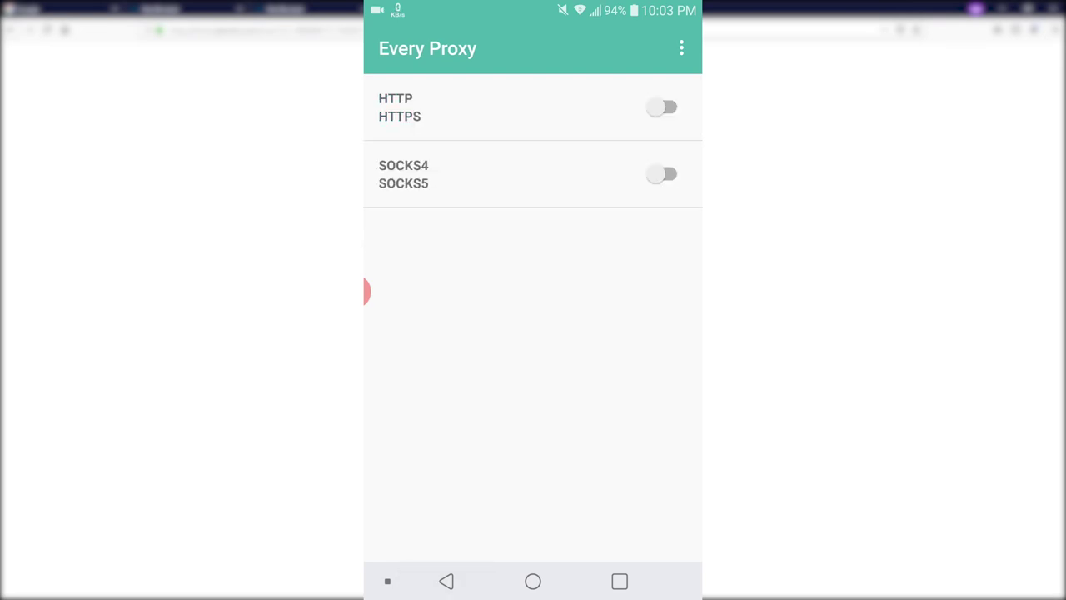
Step: Switch on Every Proxy's HTTP/HTTPS proxy at 192.168.3.202:8080
click(662, 106)
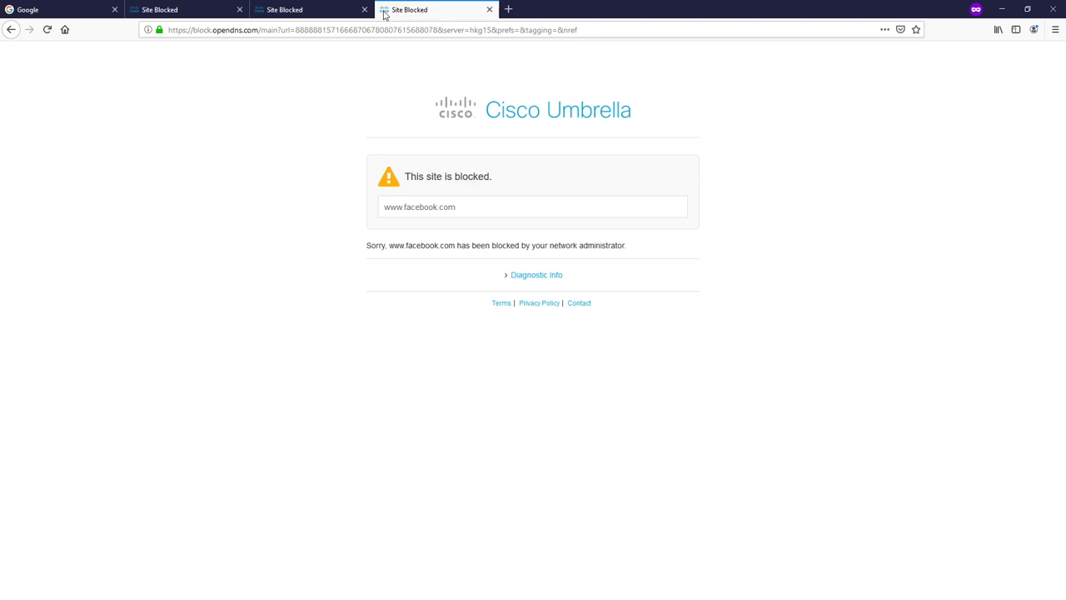
Step: Set Firefox's connection settings to a manual proxy 192.168.3.202, port 8080, for all protocols
click(536, 274)
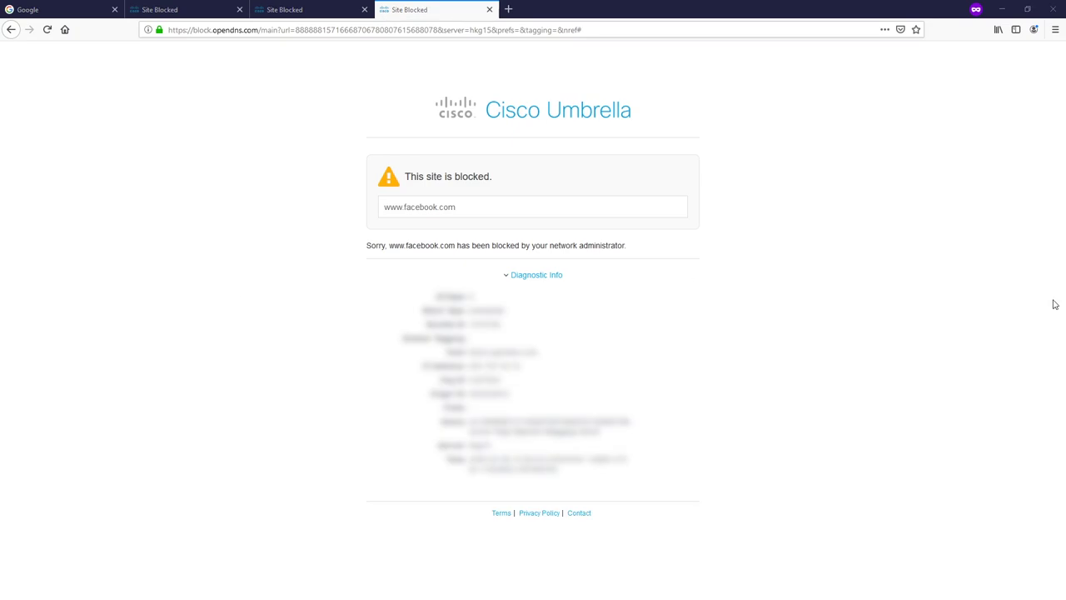
click(1055, 31)
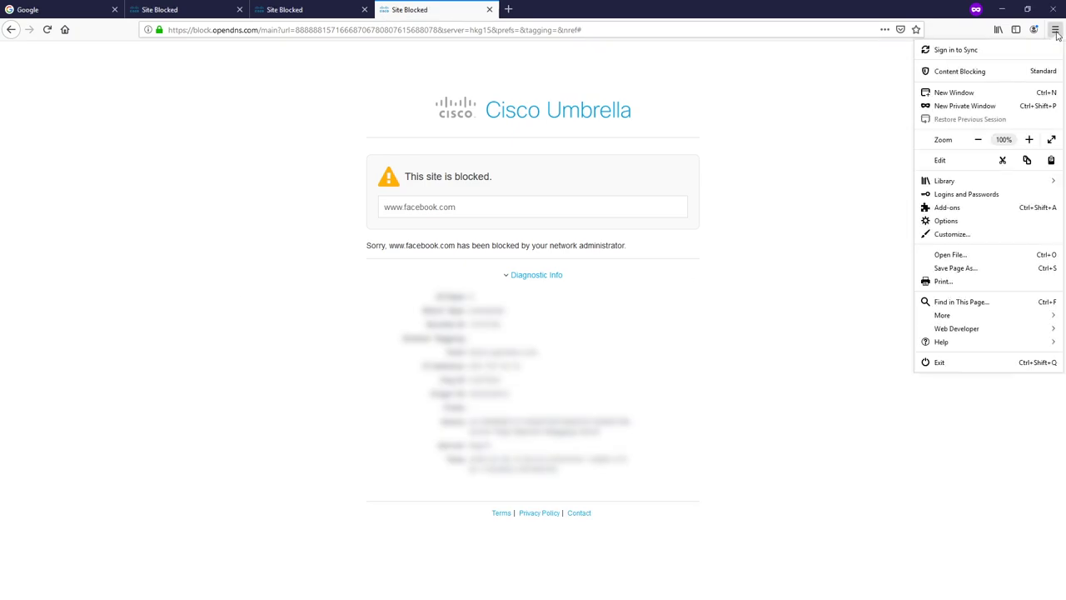
click(946, 221)
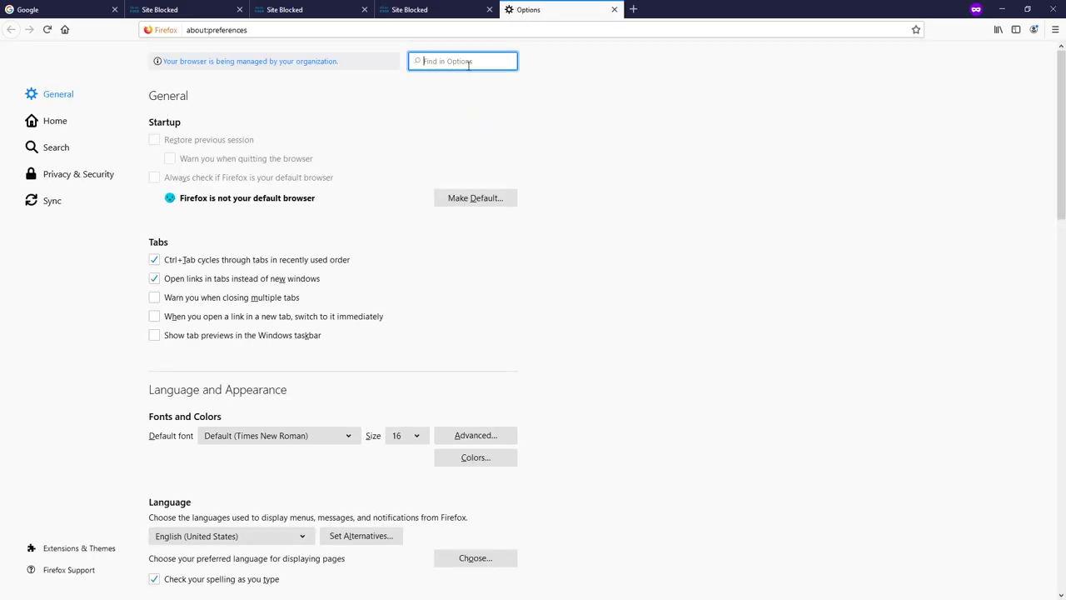
text(proxy)
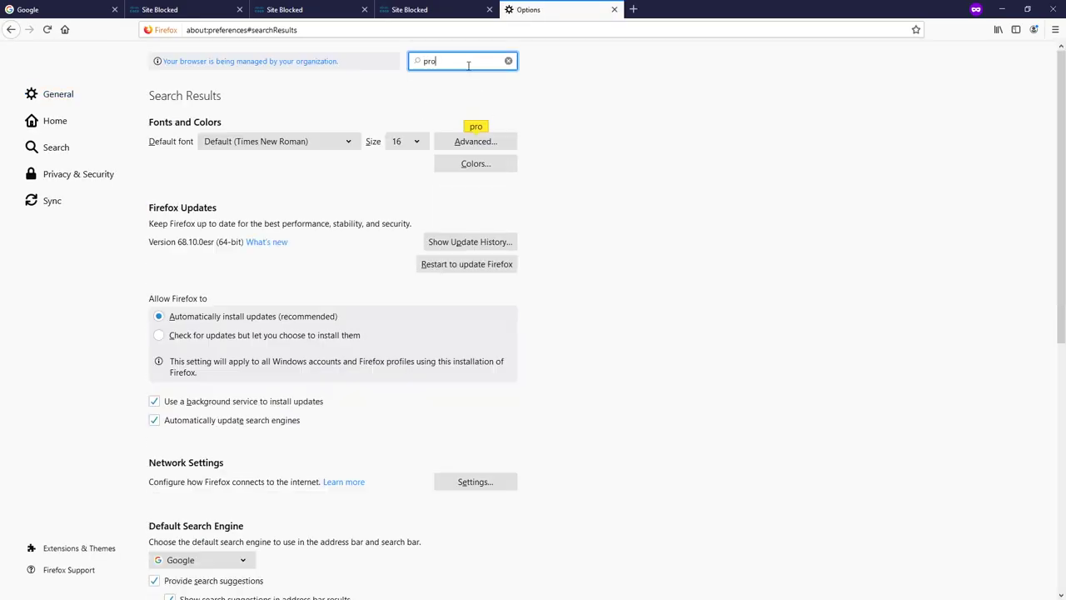
click(475, 142)
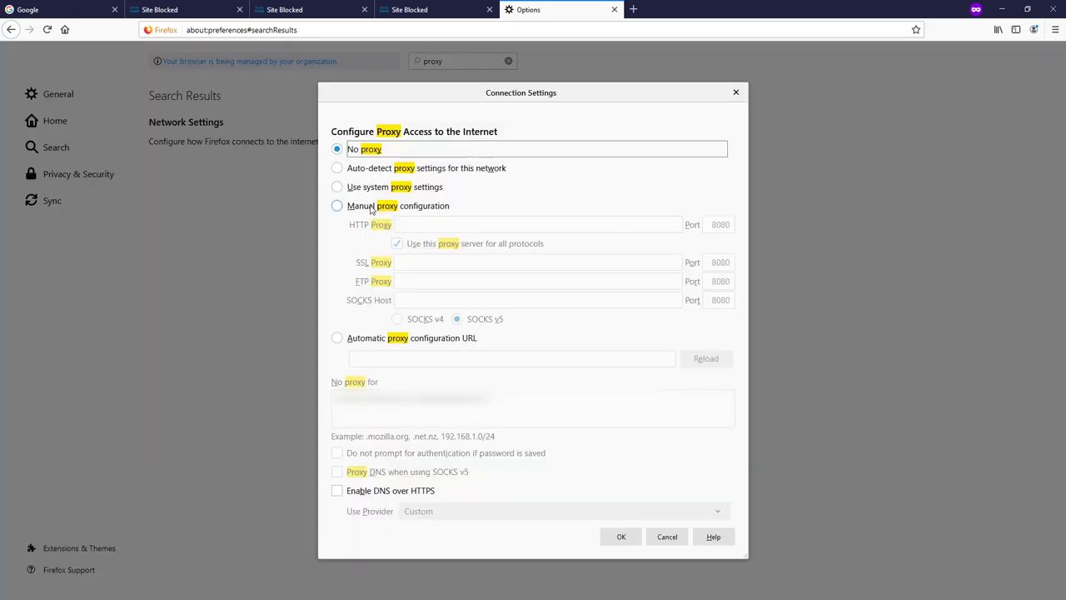
click(372, 206)
click(449, 225)
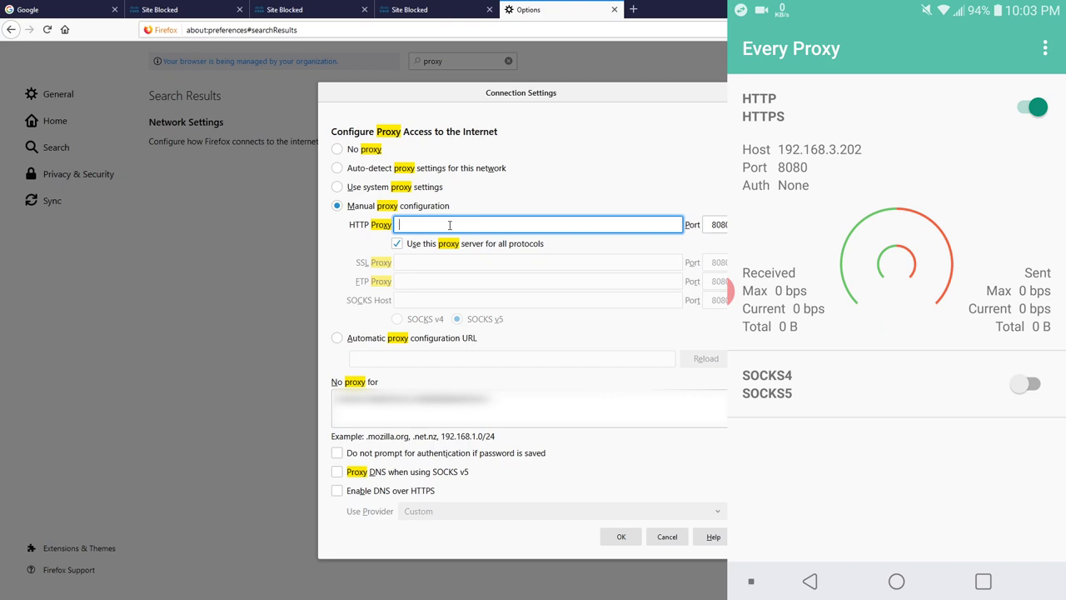
text(192.168.3.202)
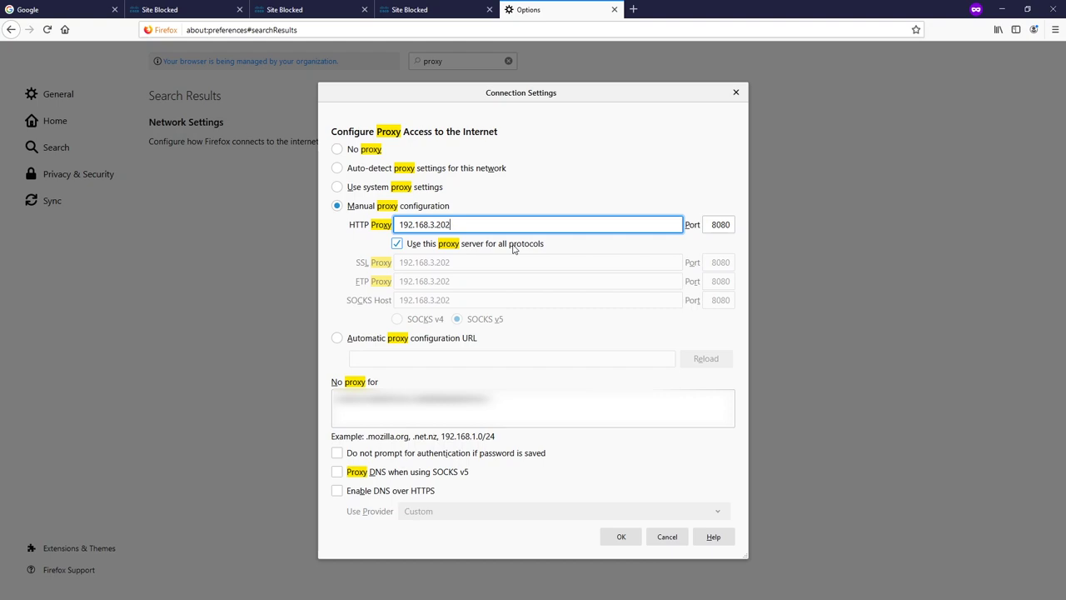
click(622, 538)
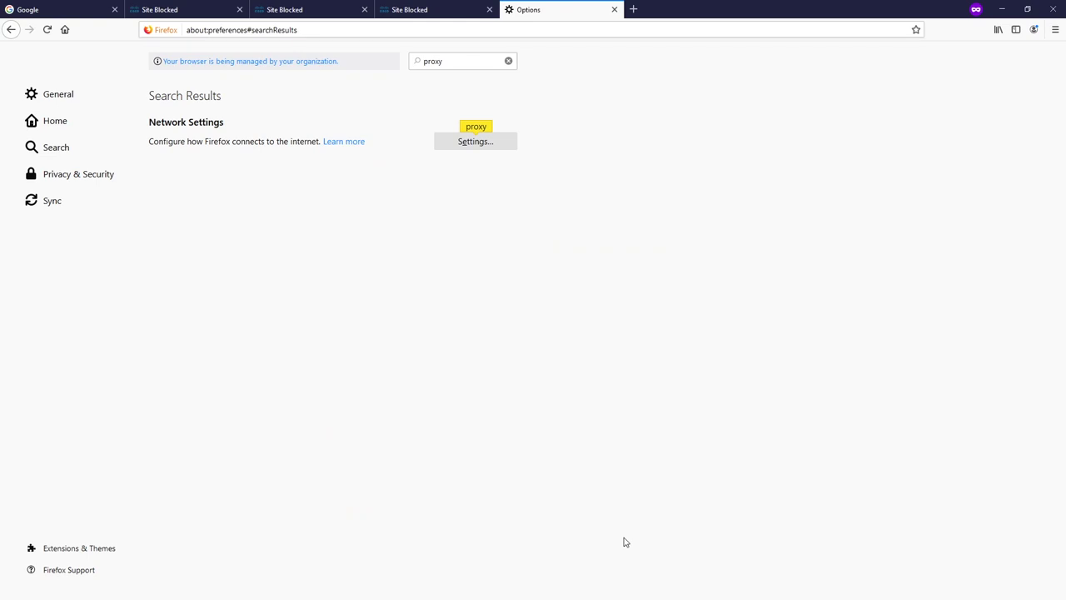
click(140, 10)
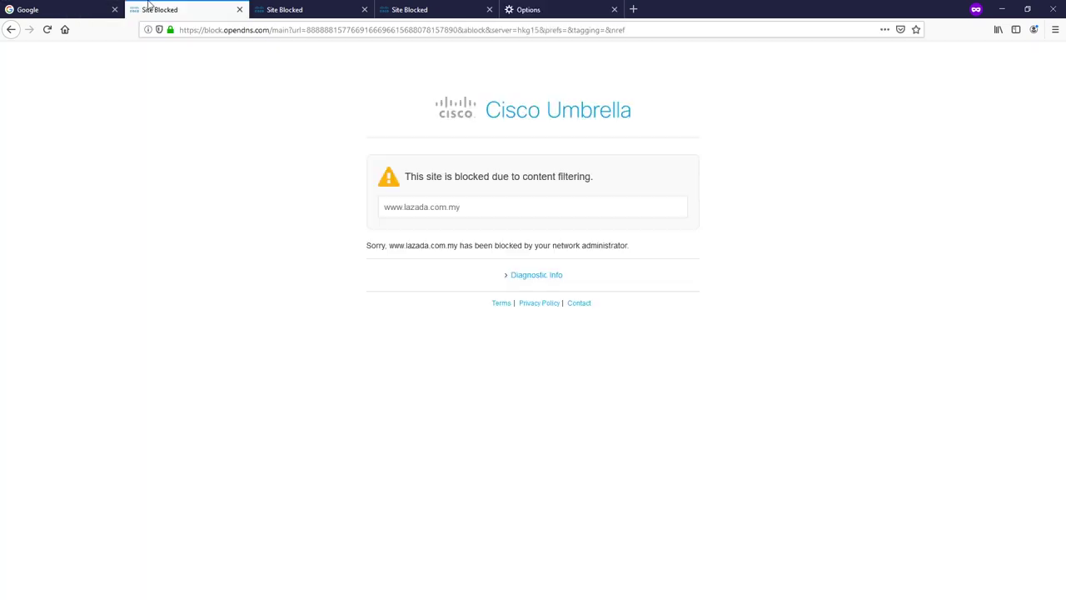
click(279, 25)
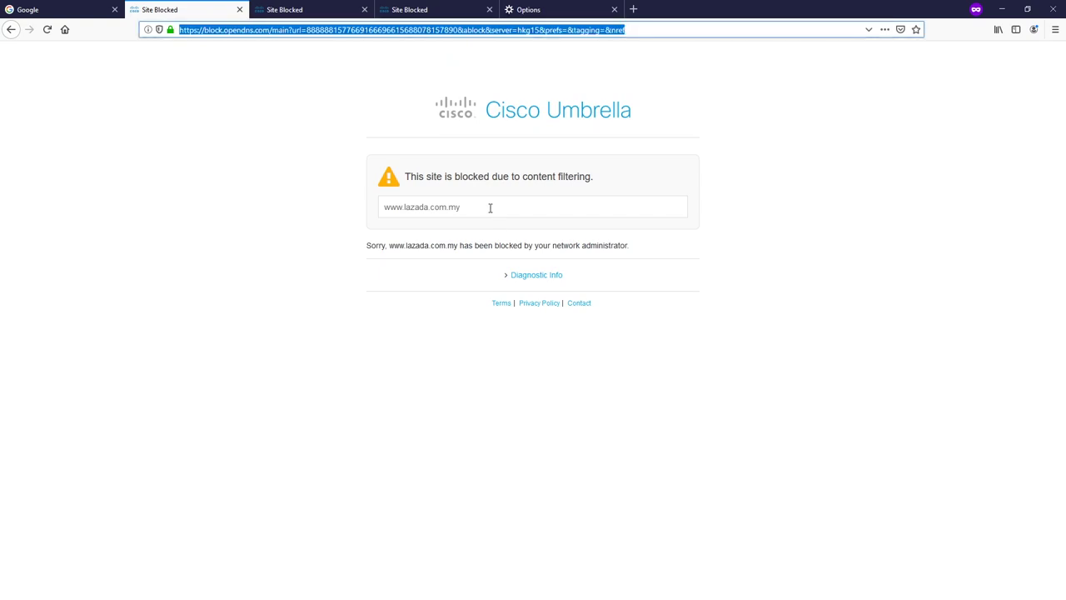
drag(491, 207, 381, 210)
key(ctrl+c)
click(317, 30)
key(ctrl+v)
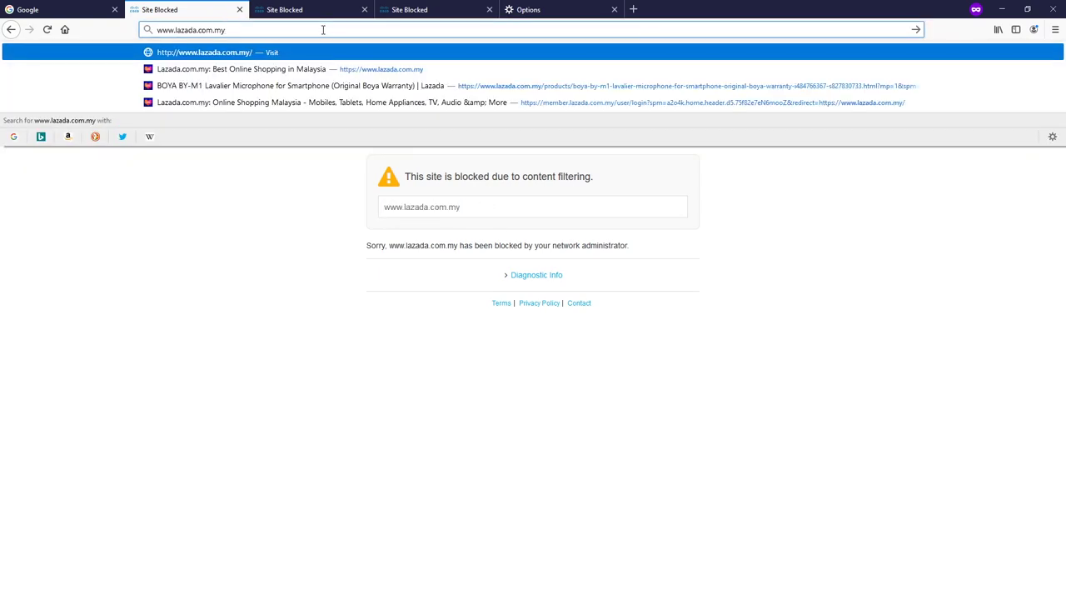
key(Return)
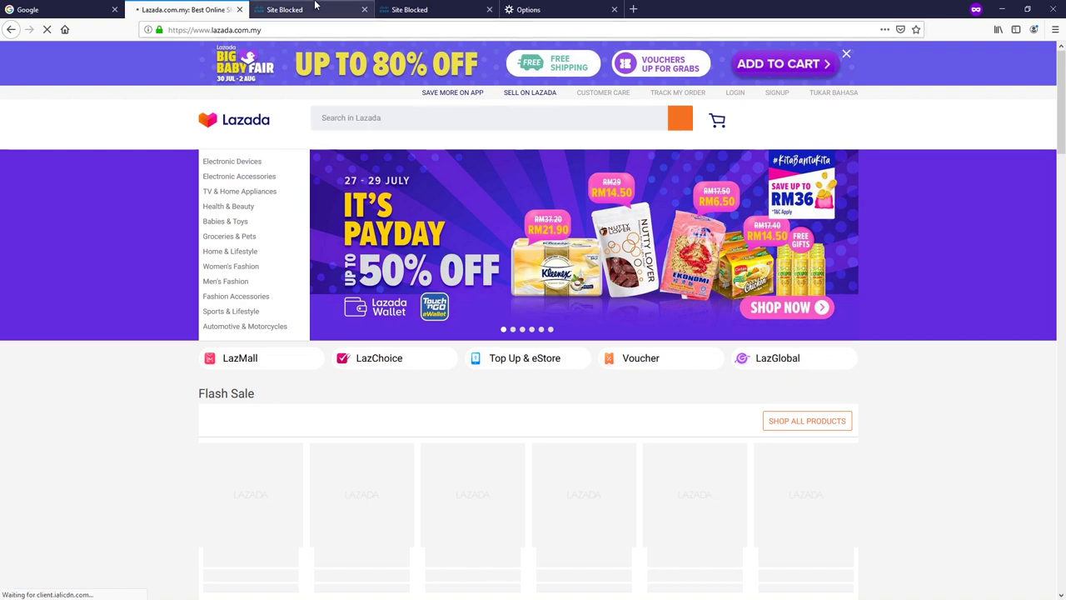
Step: Load youtube.com in the next blocked tab, then enter facebook in the address bar
key(ctrl+Tab)
double_click(336, 29)
triple_click(336, 29)
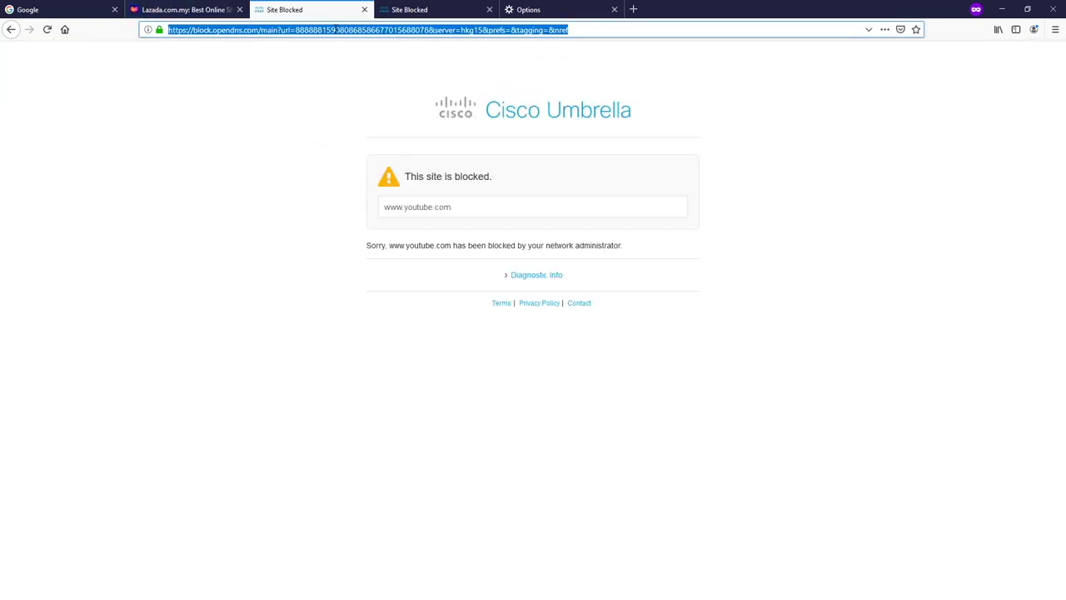
text(youtube.com/)
key(Return)
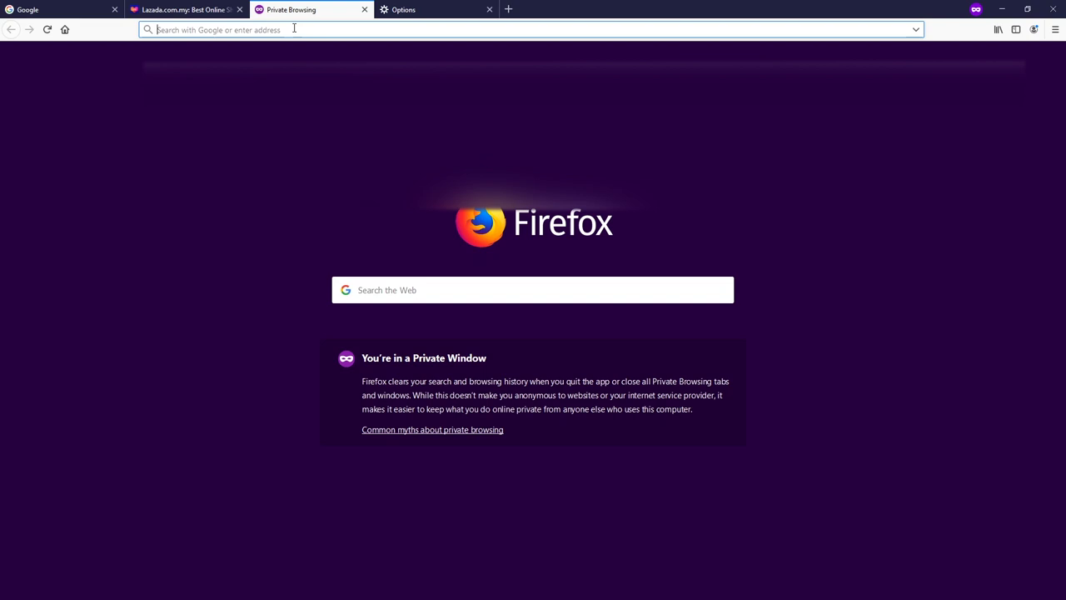
text(faceook)
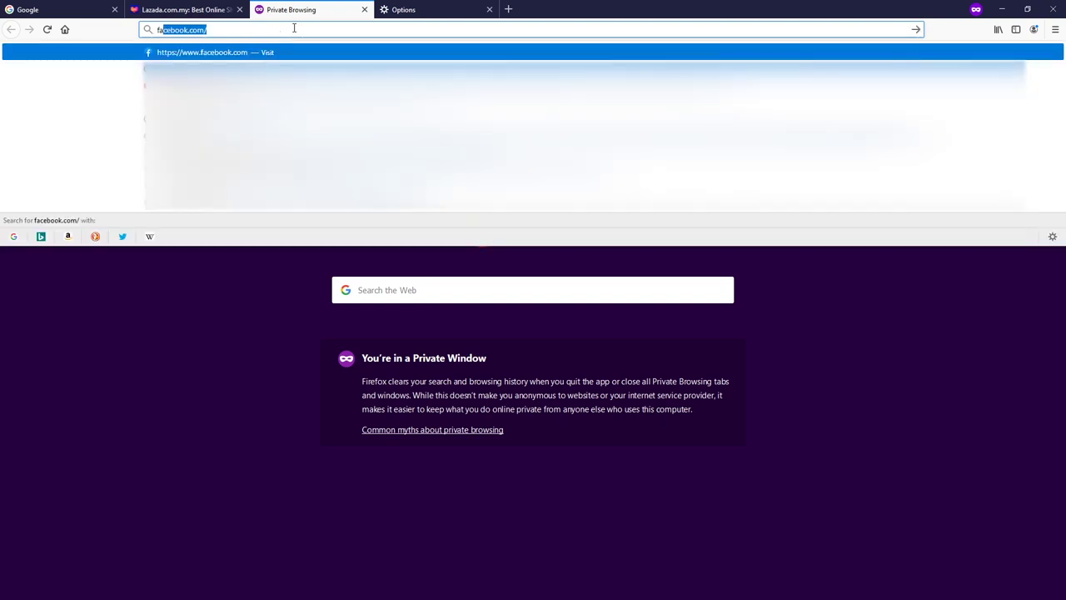
key(ctrl+a)
text(facebook)
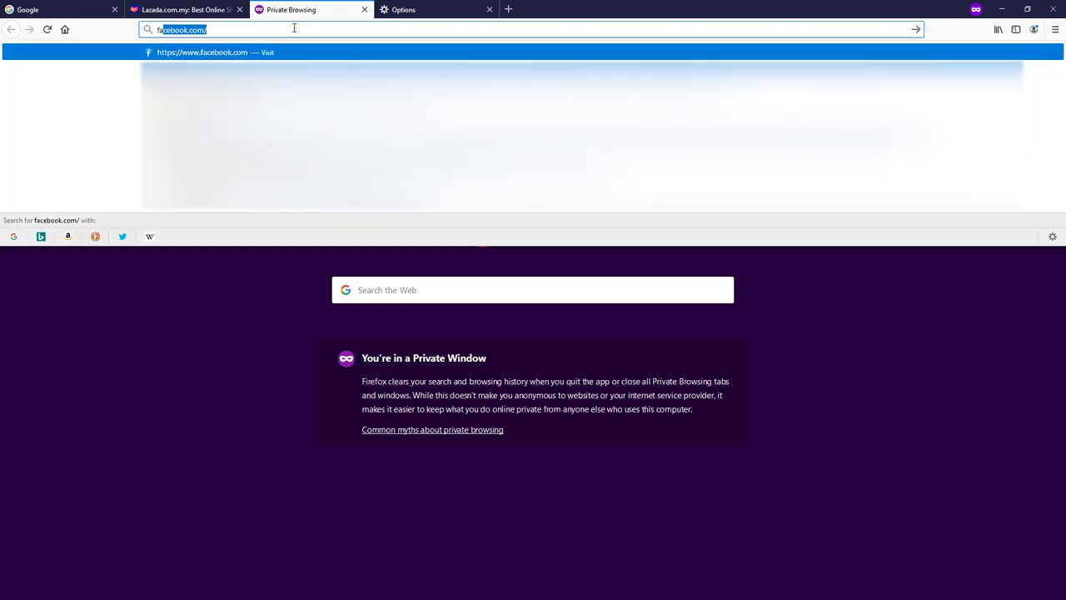